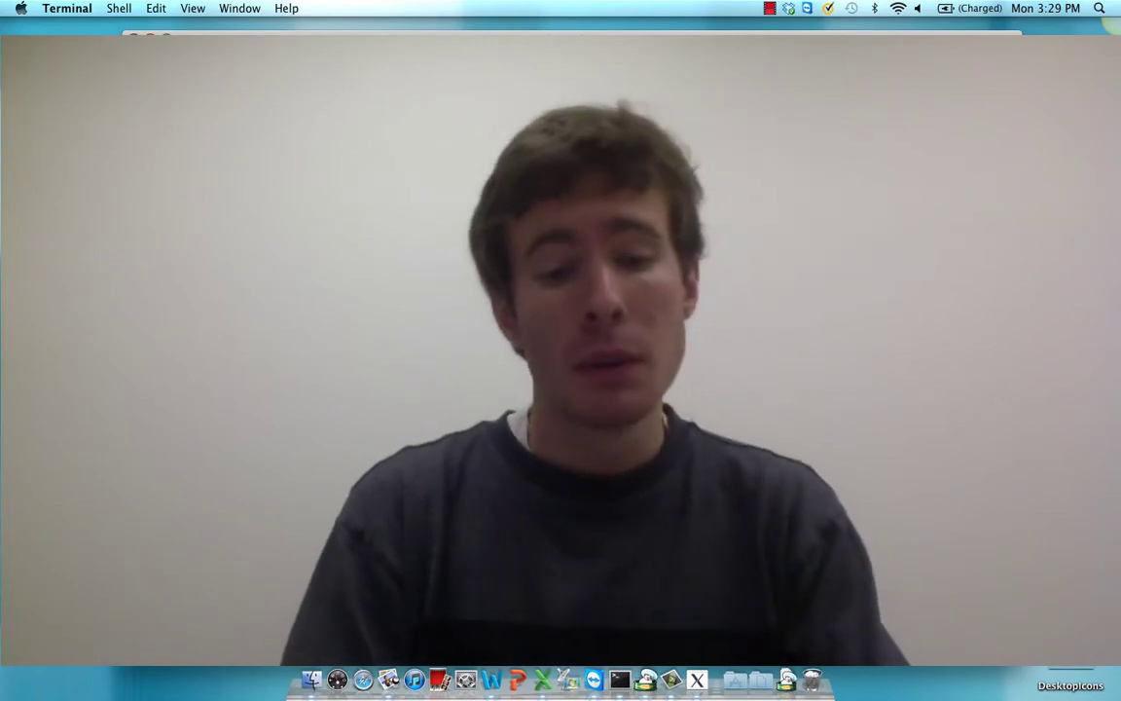
Run 3dinfo on r01+orig to print its header: 64×64×35 voxels, 165 time steps, TR 2.0 s.
type("info ")
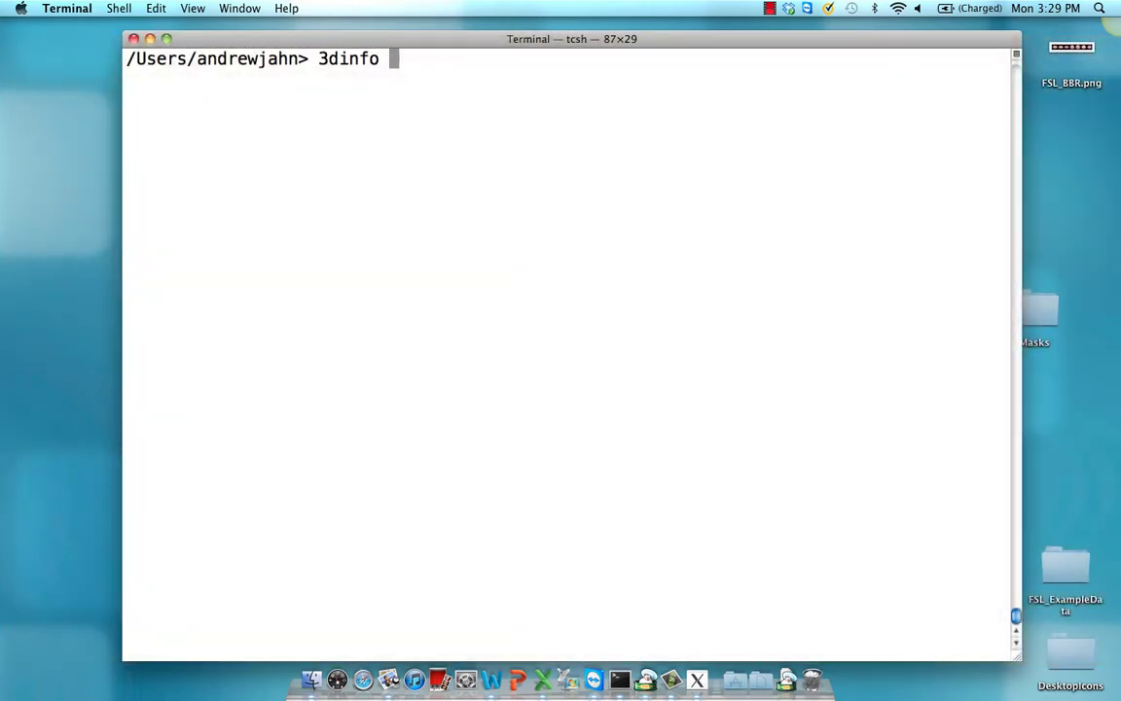
type("r01")
key("Tab")
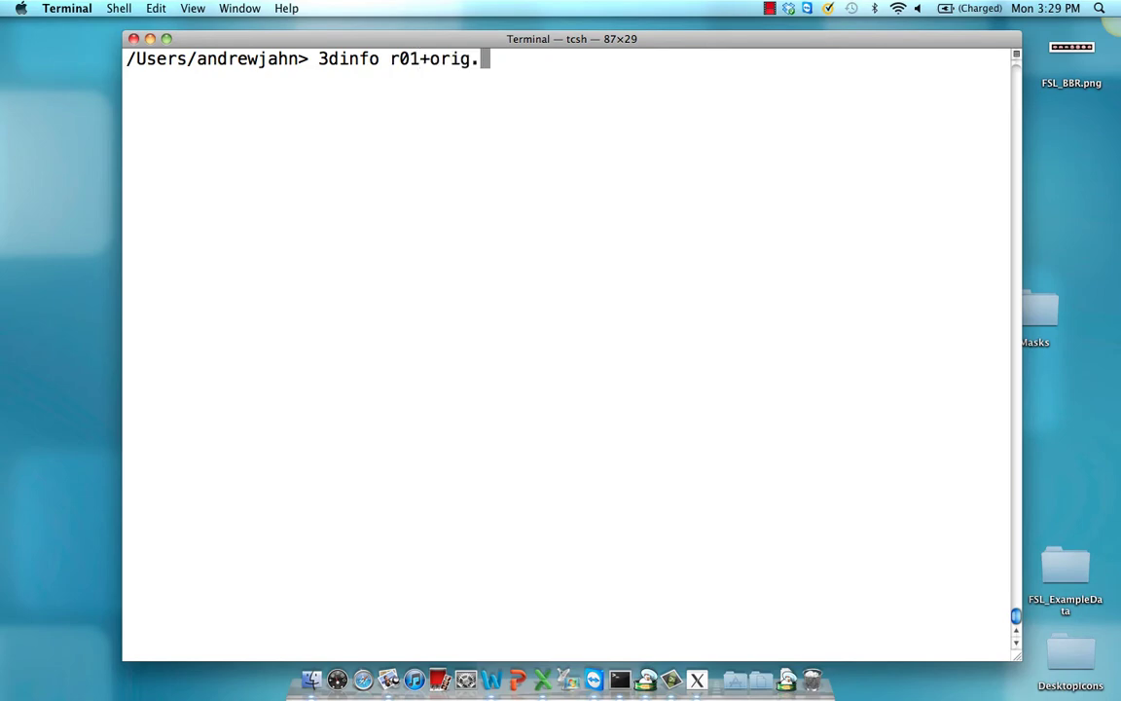
key("Return")
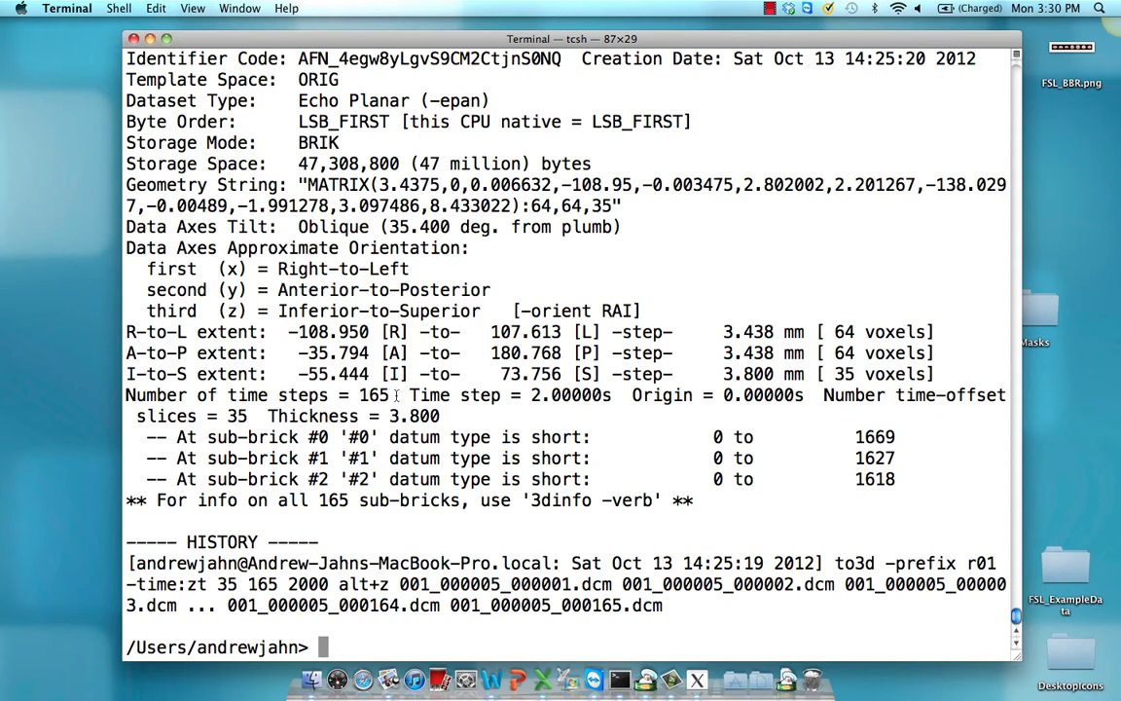
Run 3dinfo -VERB r01+orig and review the slice timing, sub-brick ranges and to3d history.
type("3dinfo -VERB")
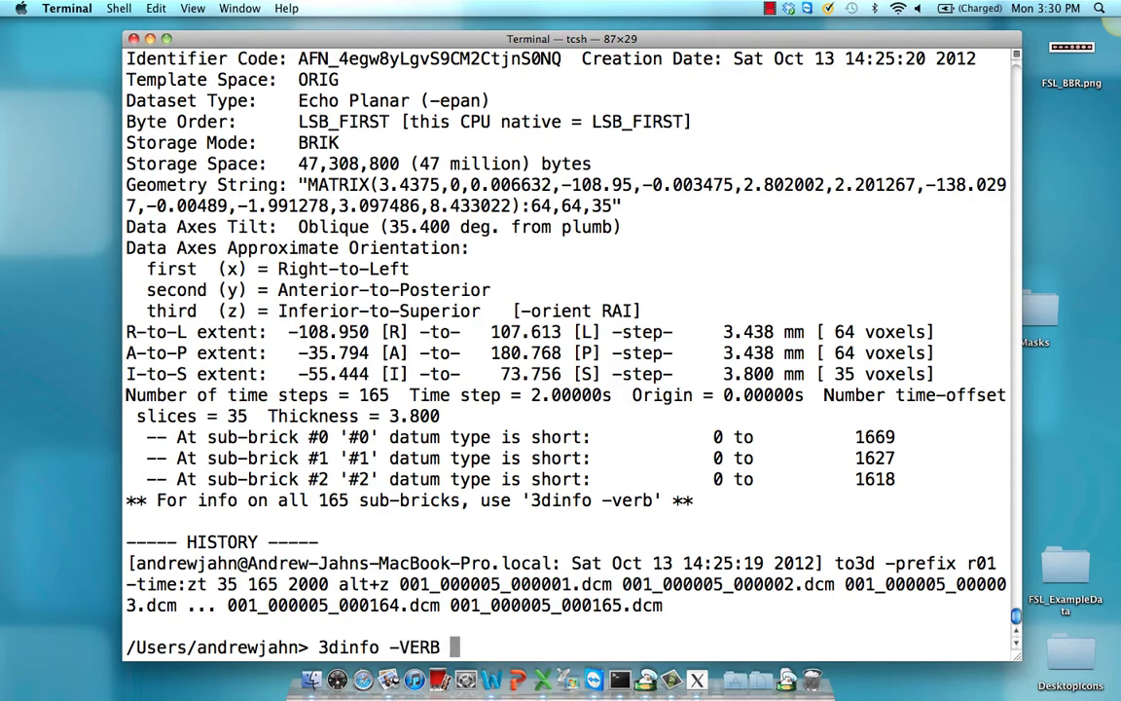
type(" r01+orig")
key("Return")
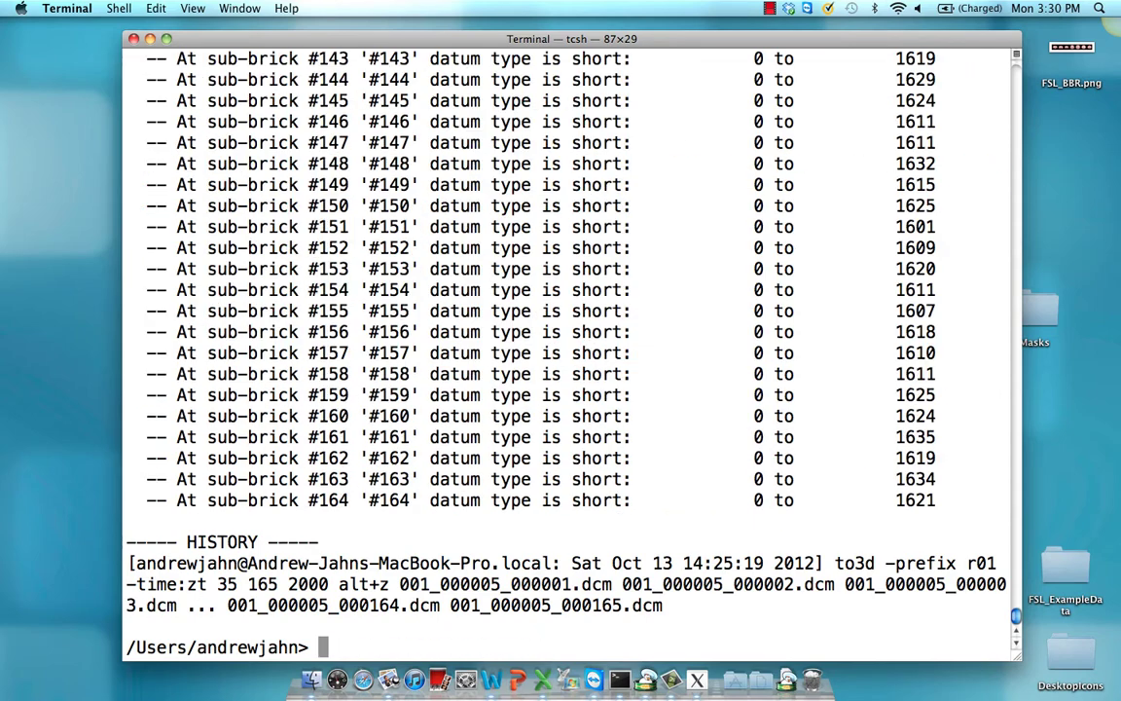
scroll(572, 350, "up", 20)
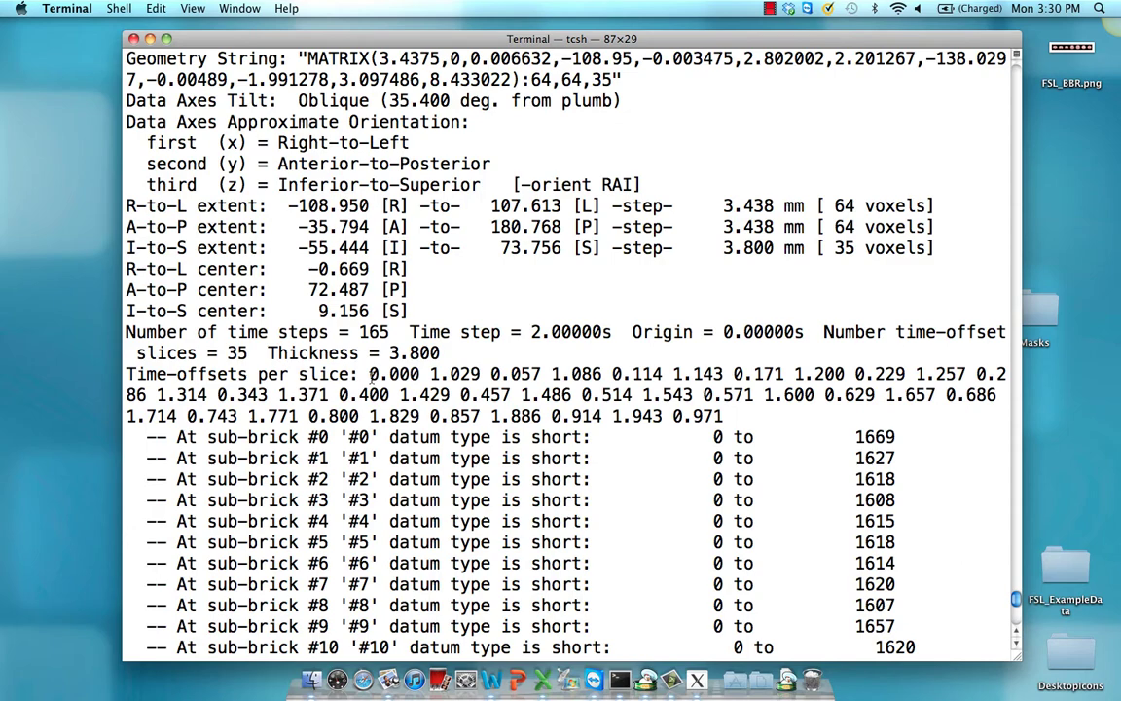
scroll(371, 373, "down", 20)
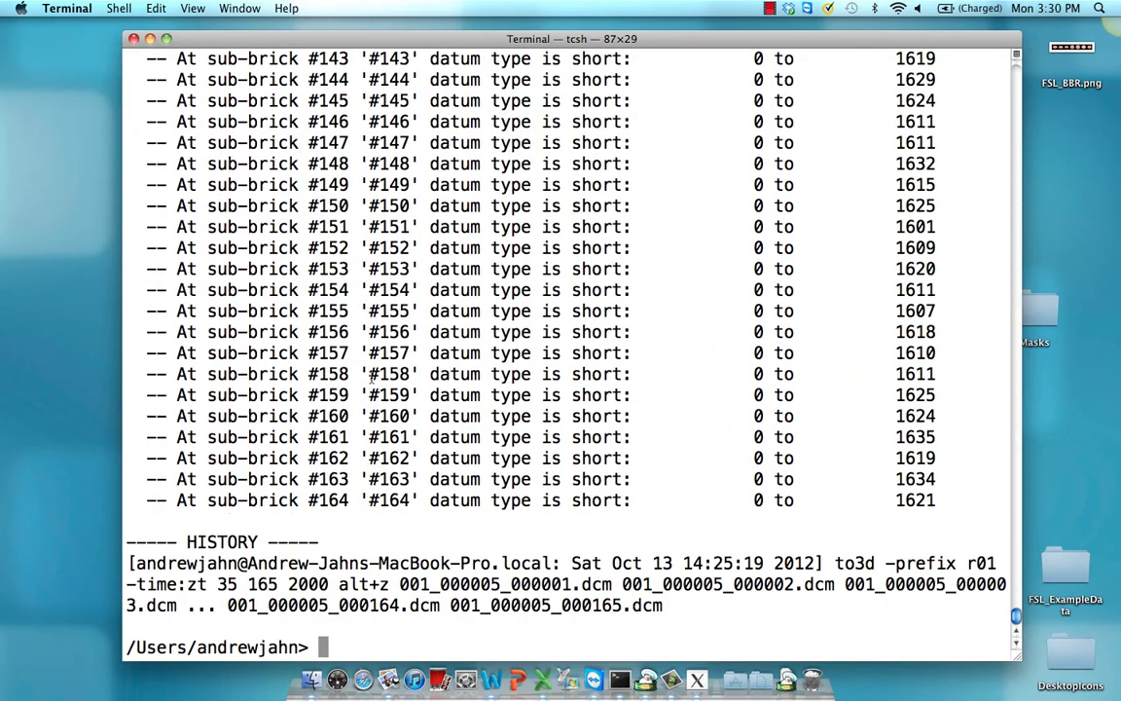
type("3dinfo")
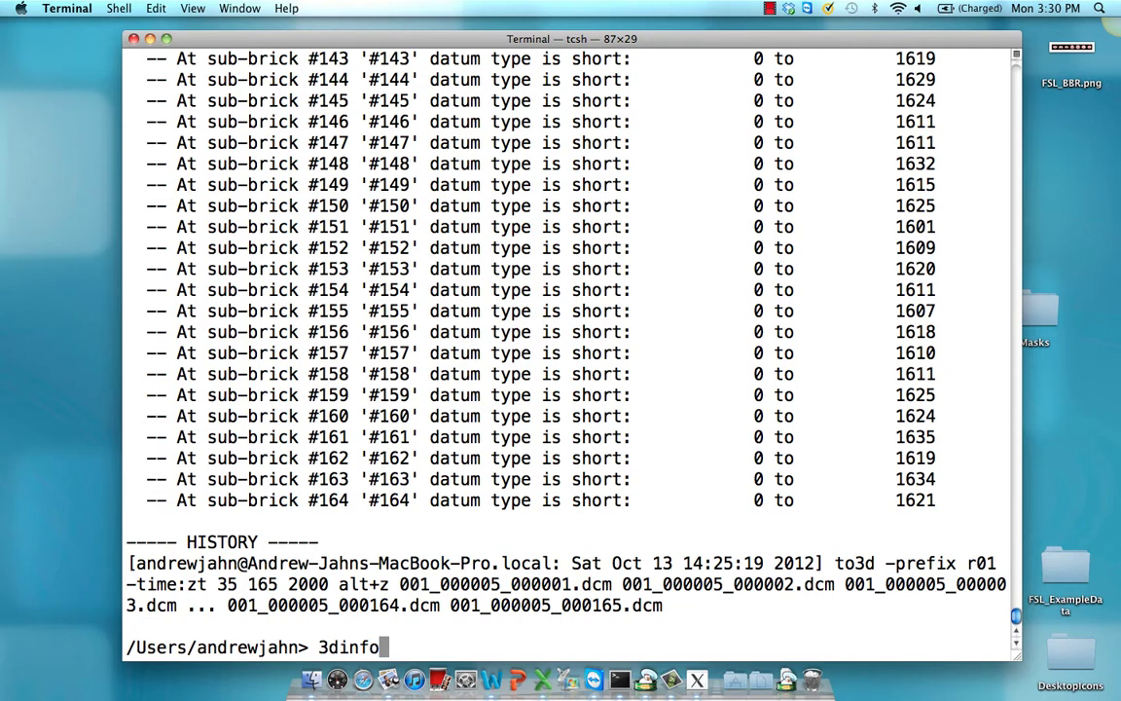
type(" -ad3 r01+orig.")
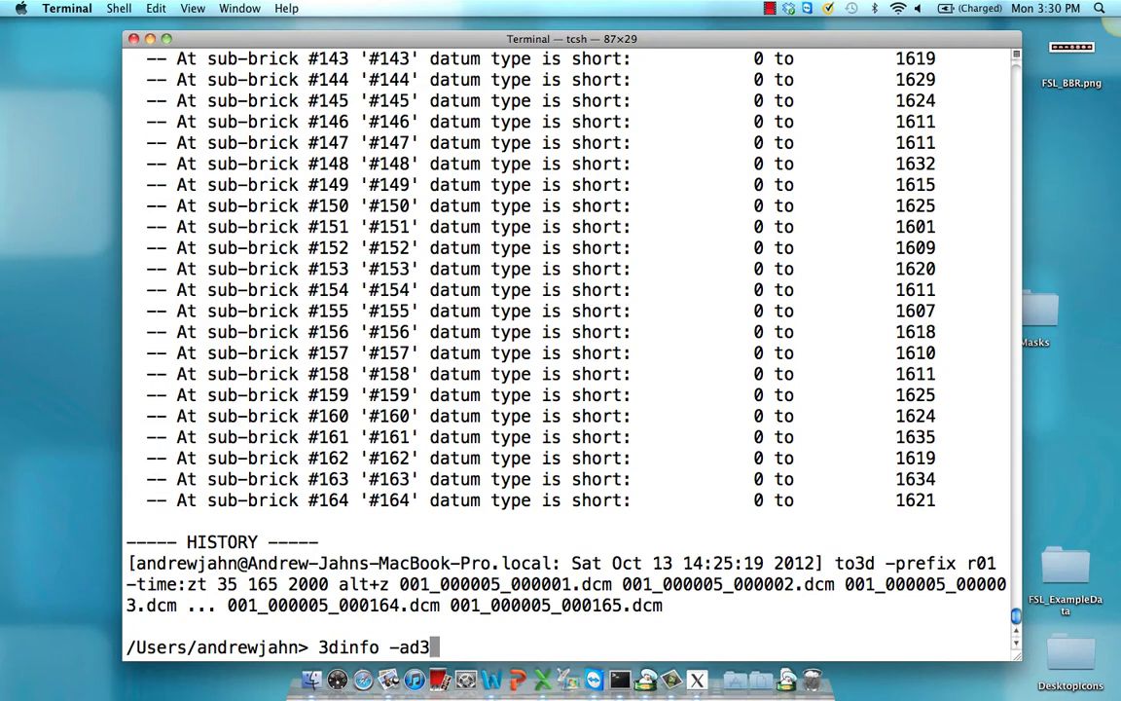
key("Return")
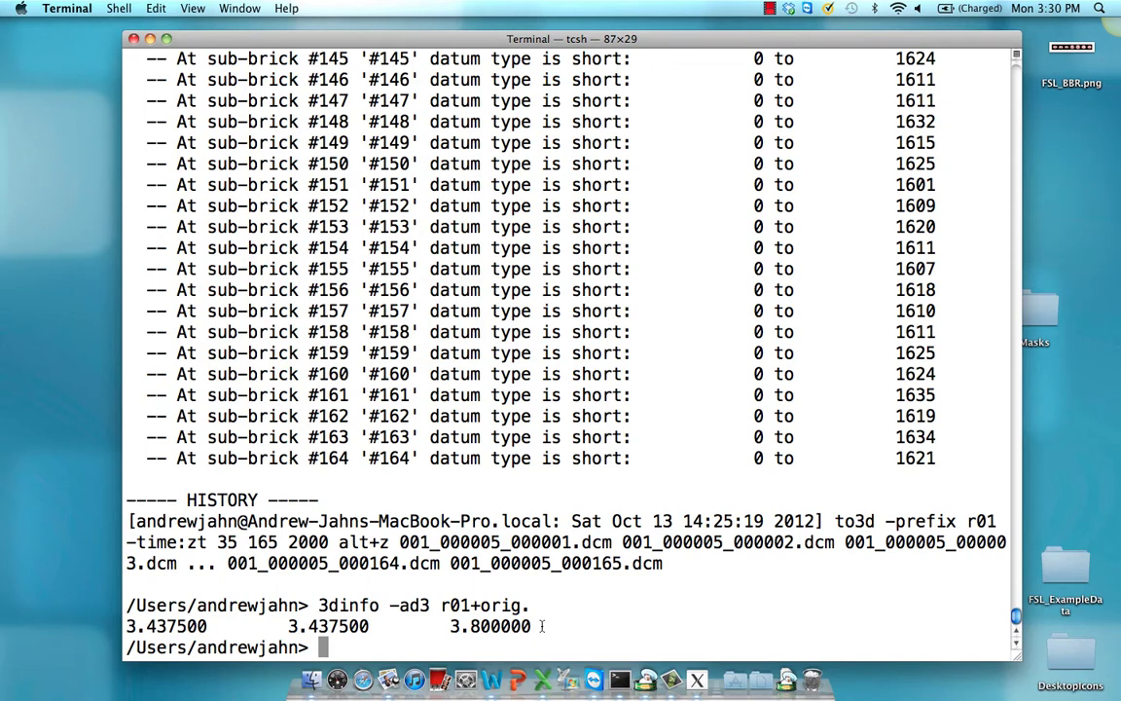
type("3dinfo -")
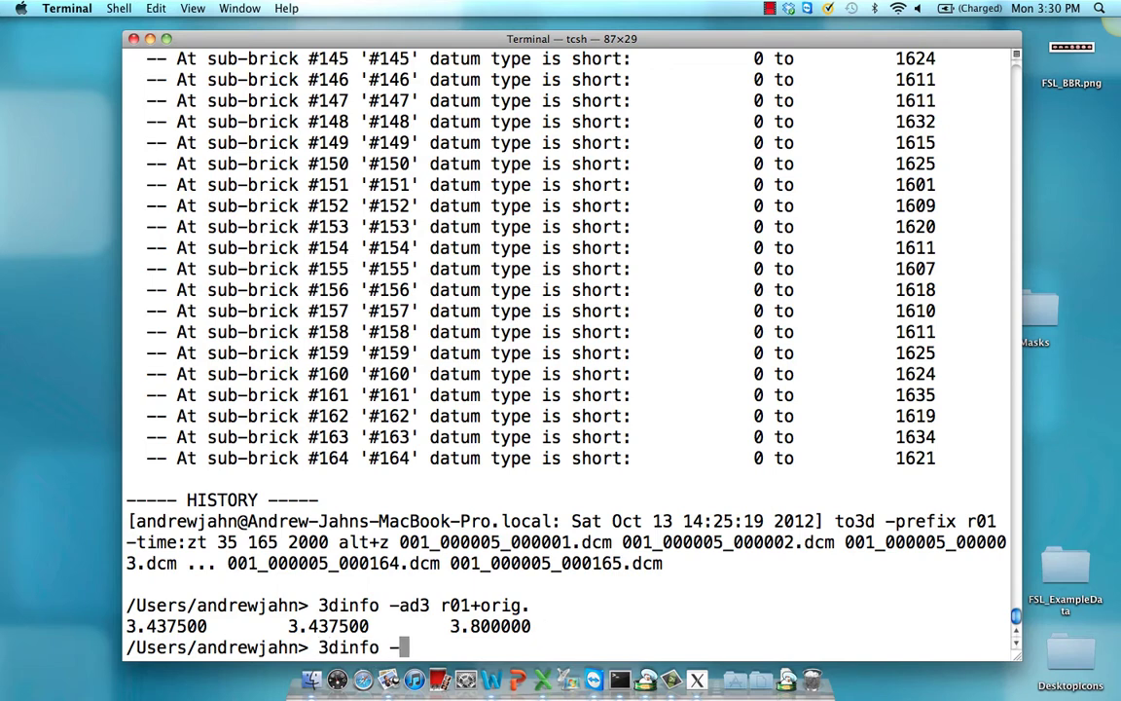
type("n4 r01+orig.")
key("Return")
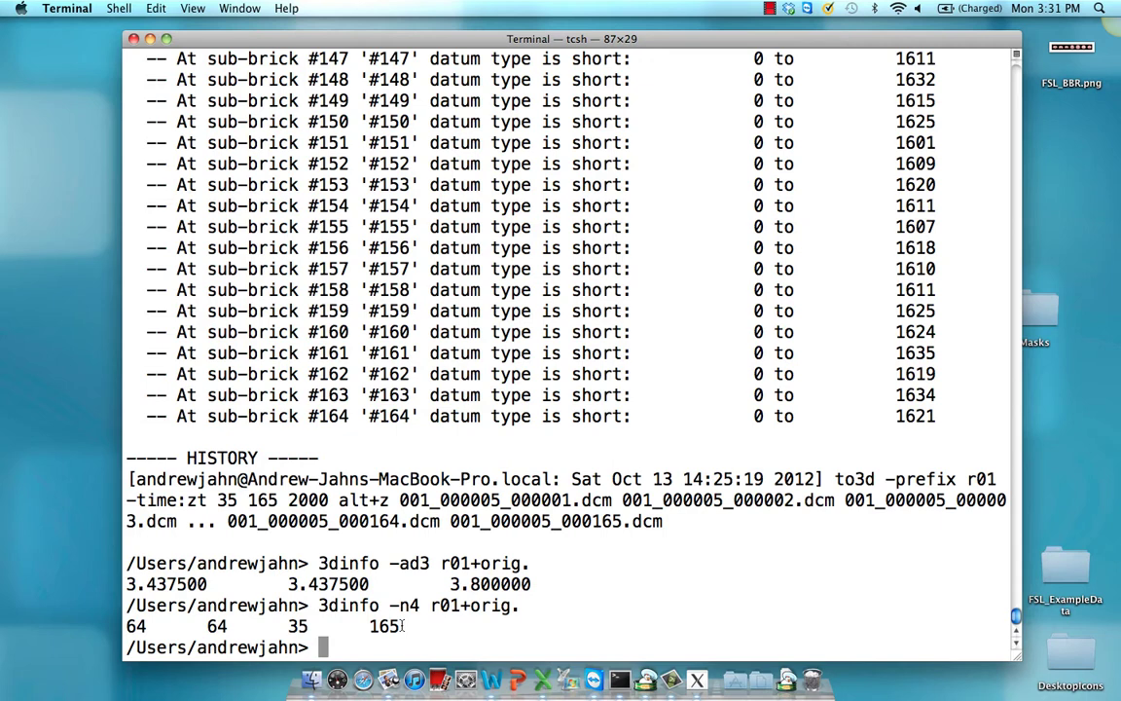
Query r01+orig with 3dinfo -is_oblique (returns 1) and -nt (returns 165).
type("3dinf")
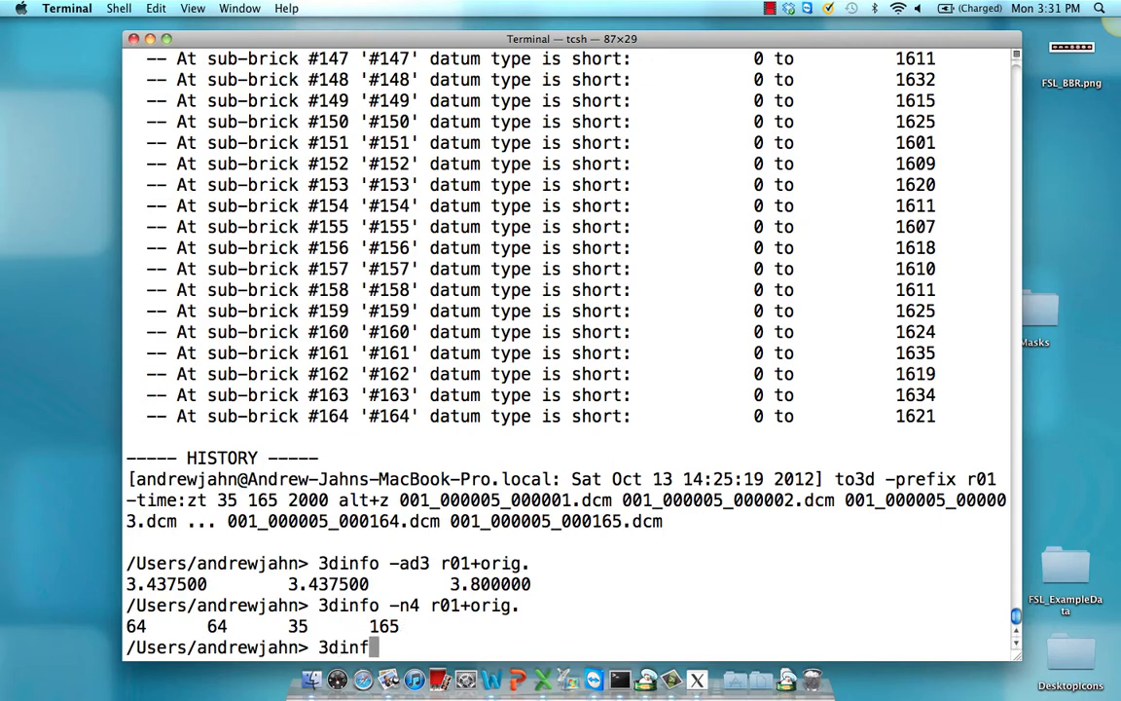
type("o -is_oblique")
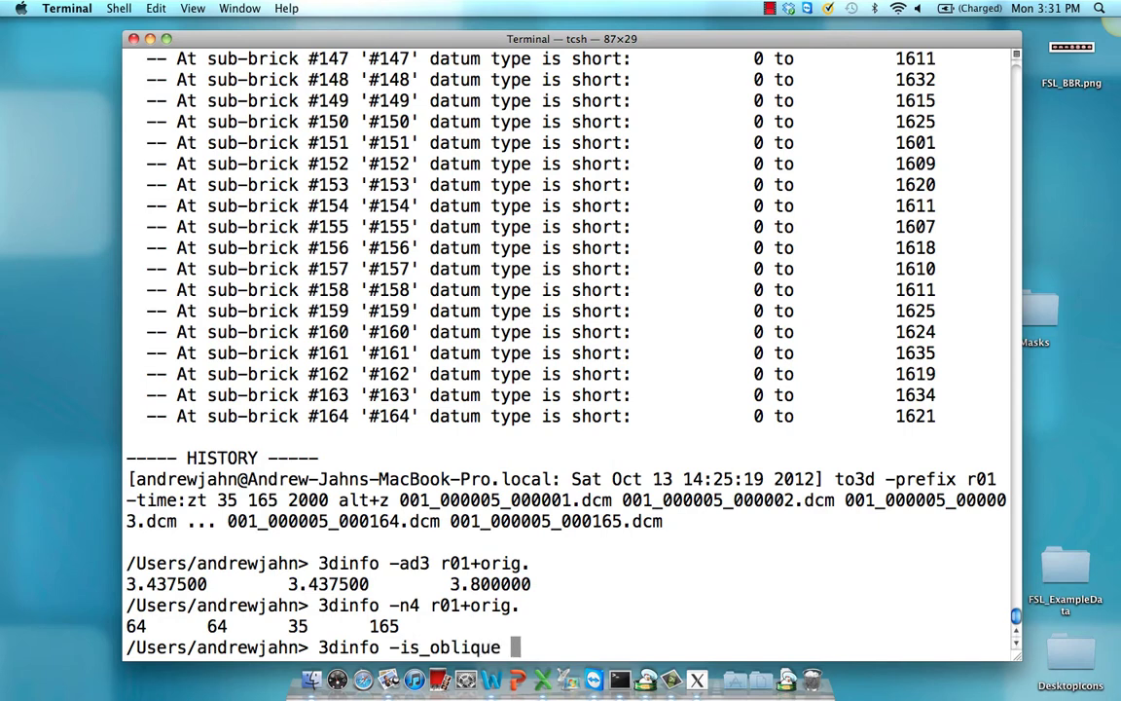
type(" r01+orig.")
key("Return")
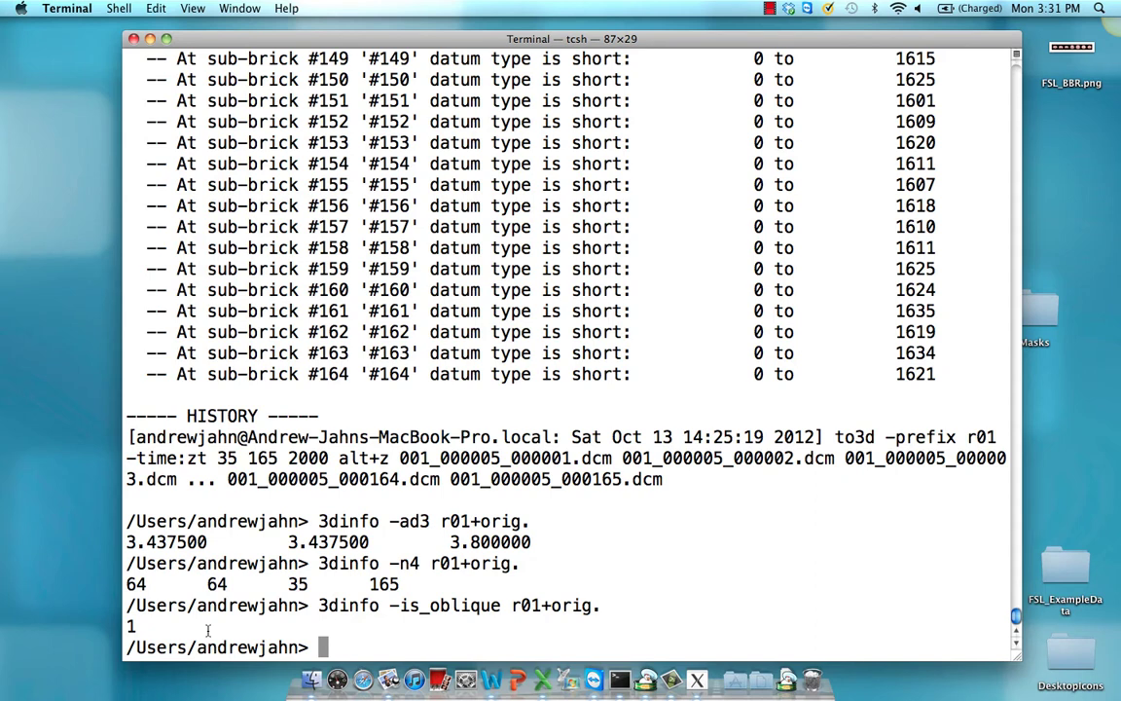
type("3dinfo -nt")
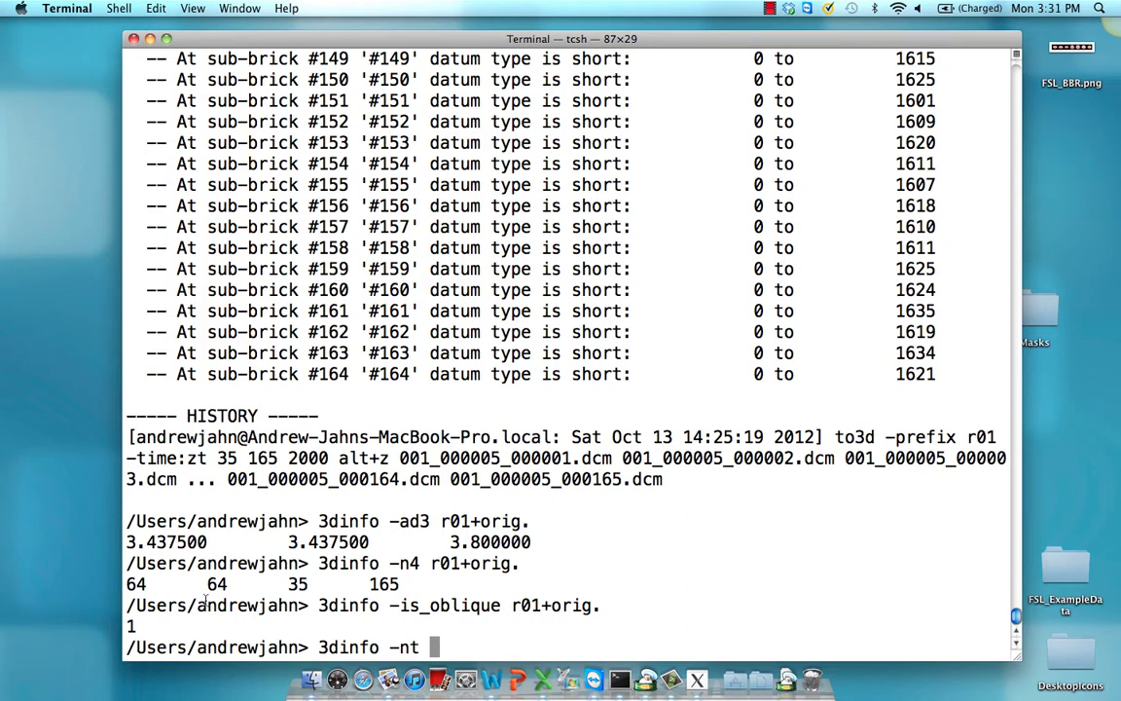
type("r01+orig.")
key("Return")
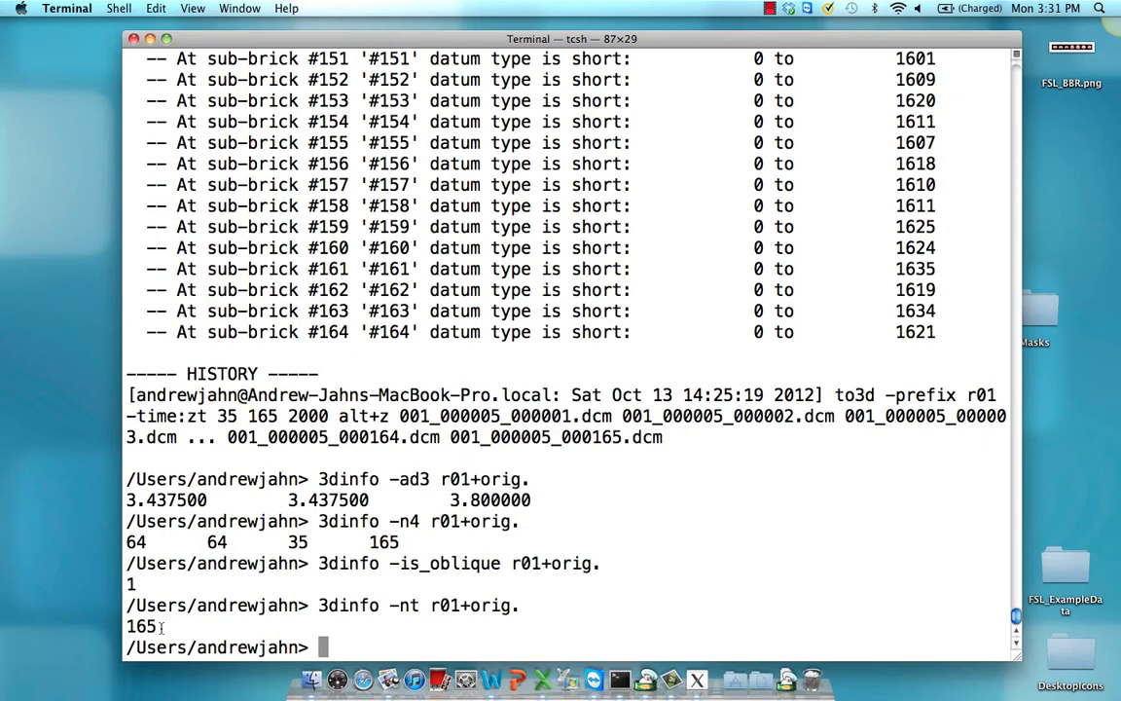
Run 3dinfo -space on r01+orig (ORIG) and -same_dim against r02+orig (1 1).
type("3dinfo -")
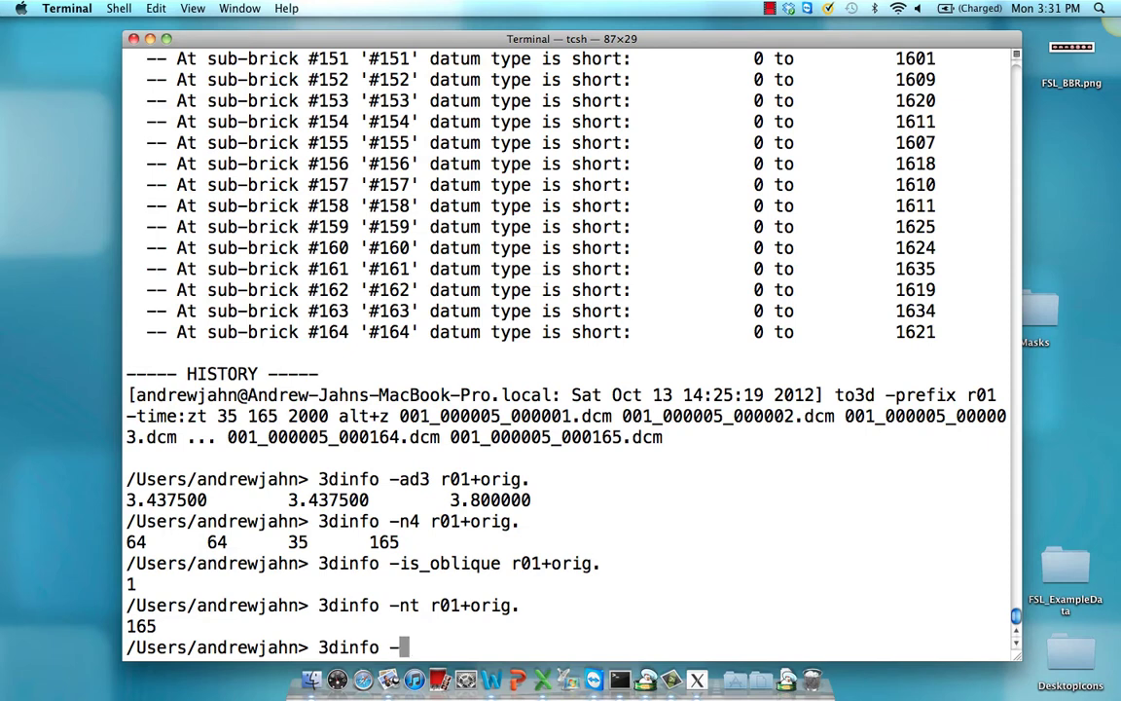
type("space r01")
key("Tab")
key("Return")
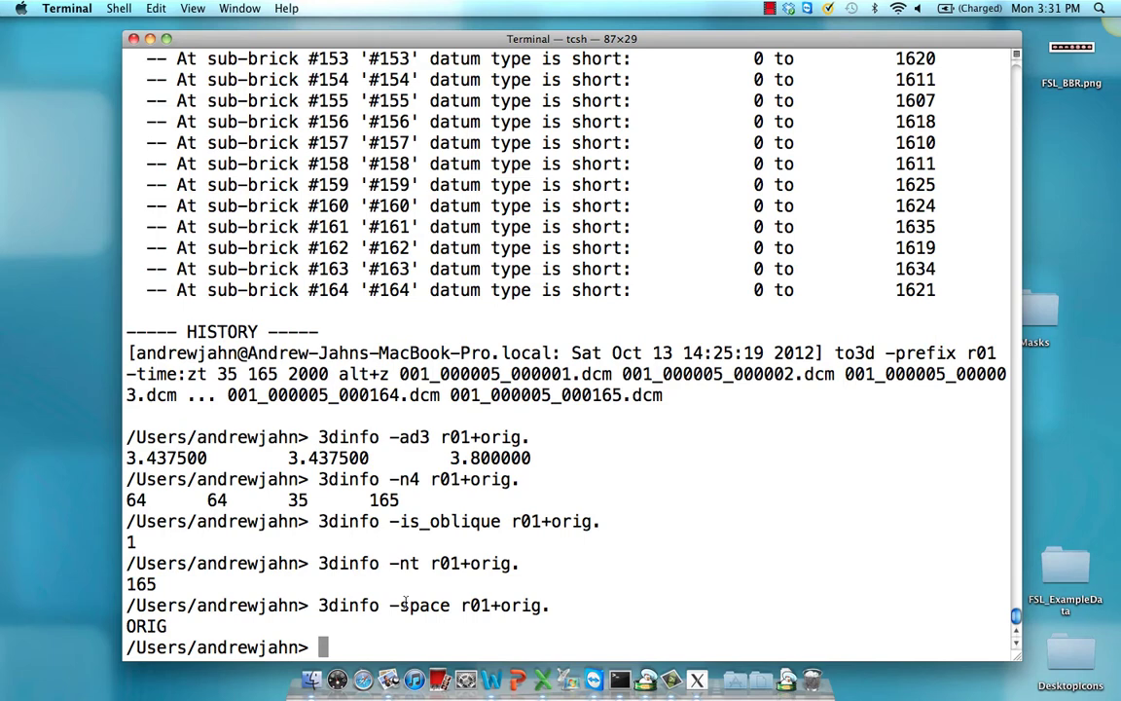
type("3dinfo ")
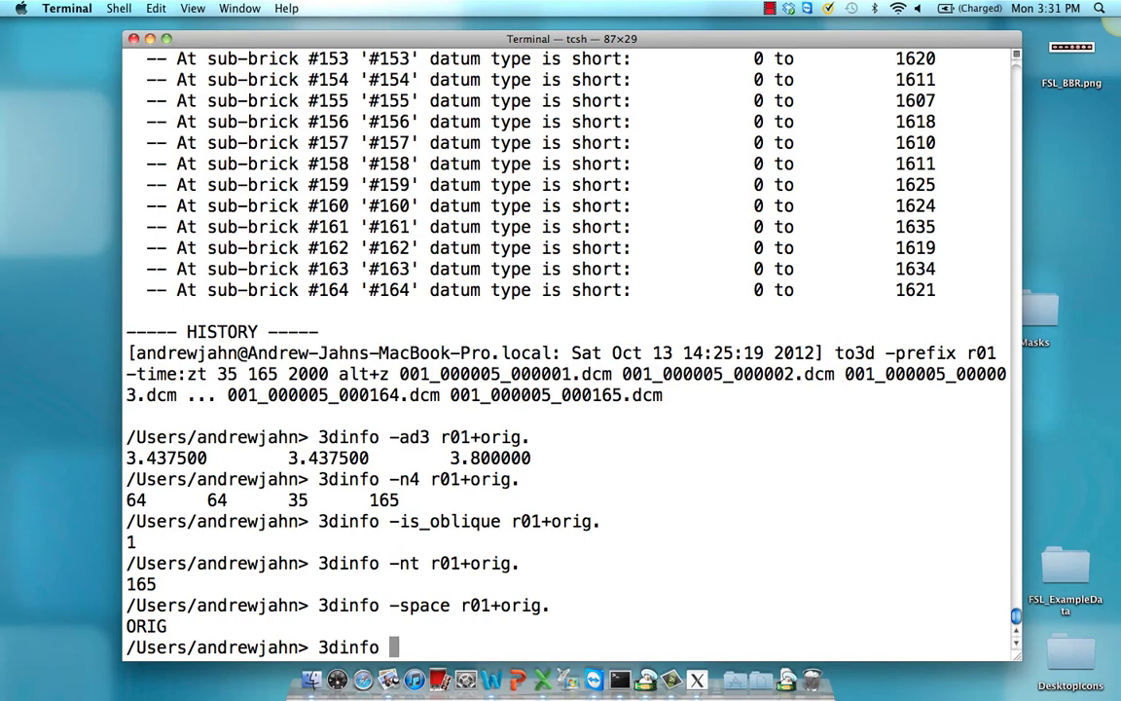
type("-sam")
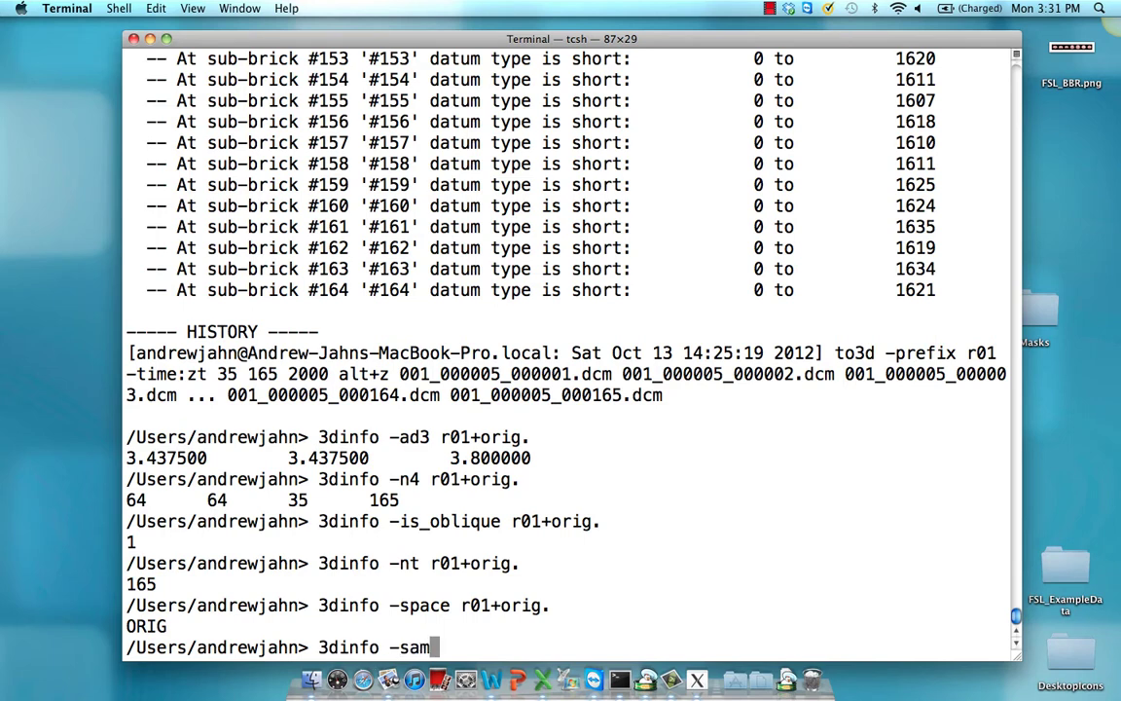
type("e_dim ")
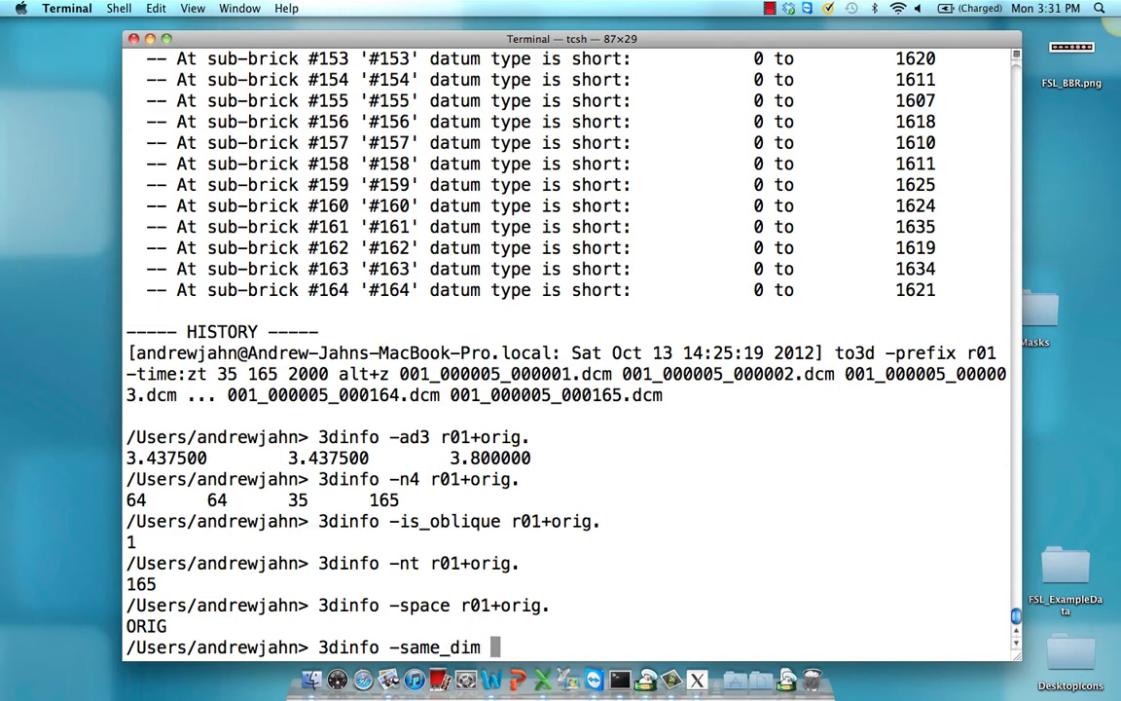
type("r01+orig. r02+orig.")
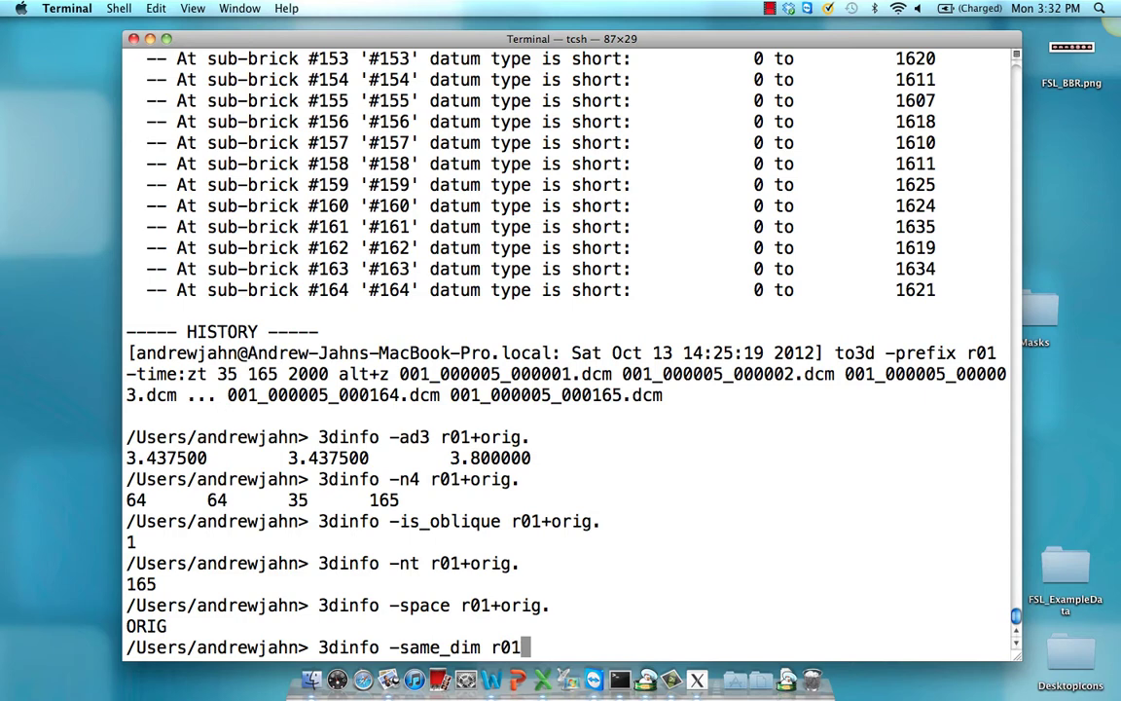
key("Return")
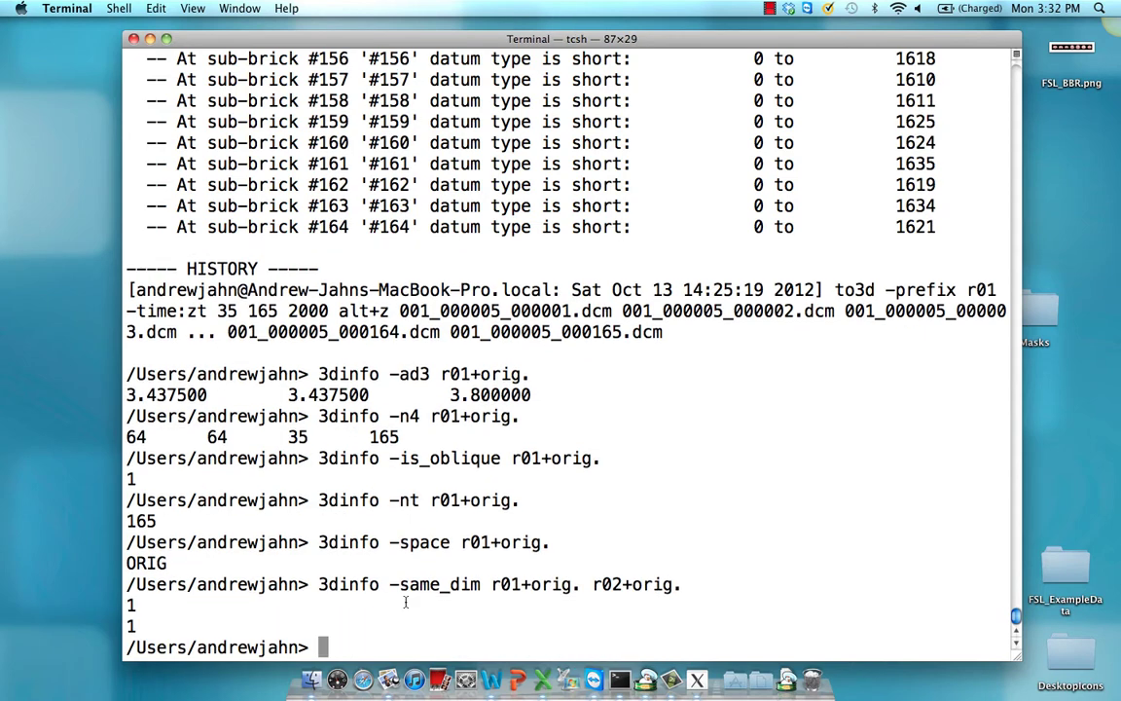